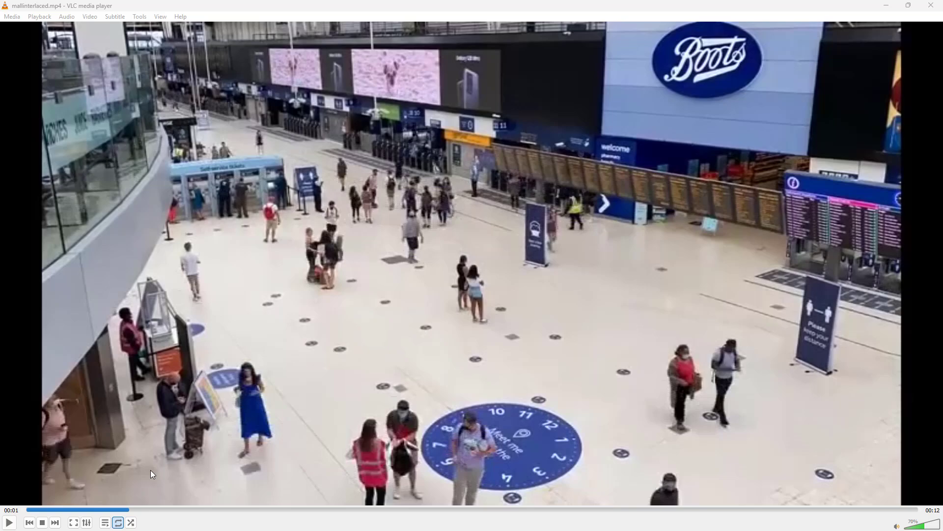
Step: Play the interlaced mall video, pause it at 00:07 to show comb lines, and restore the VLC window
left_click(9, 522)
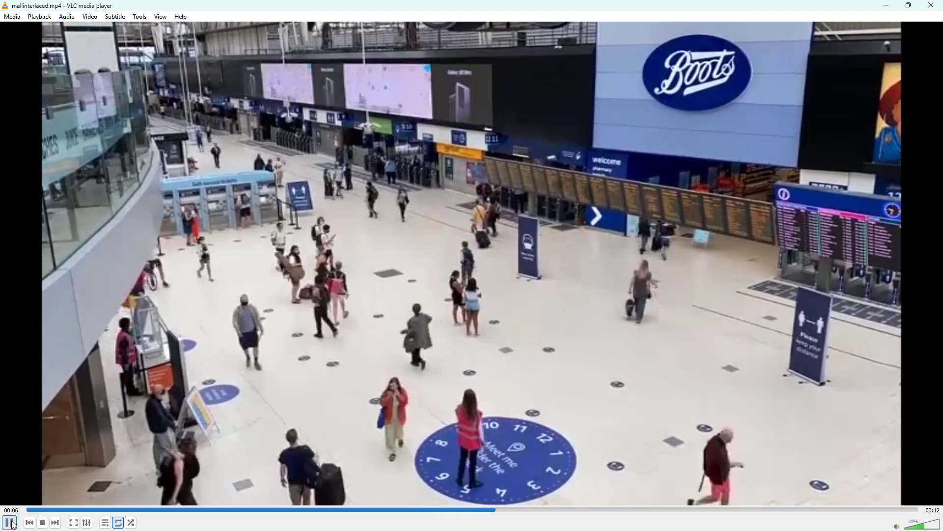
left_click(11, 524)
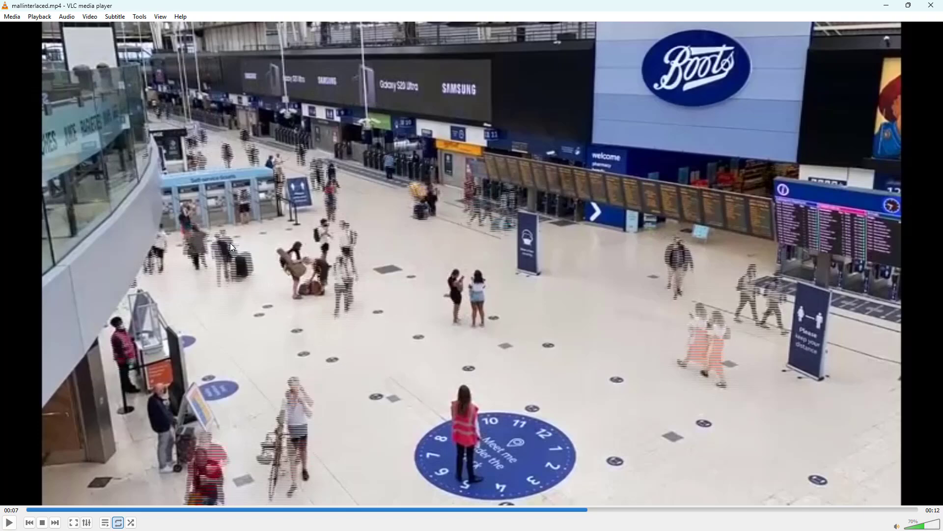
double_click(331, 7)
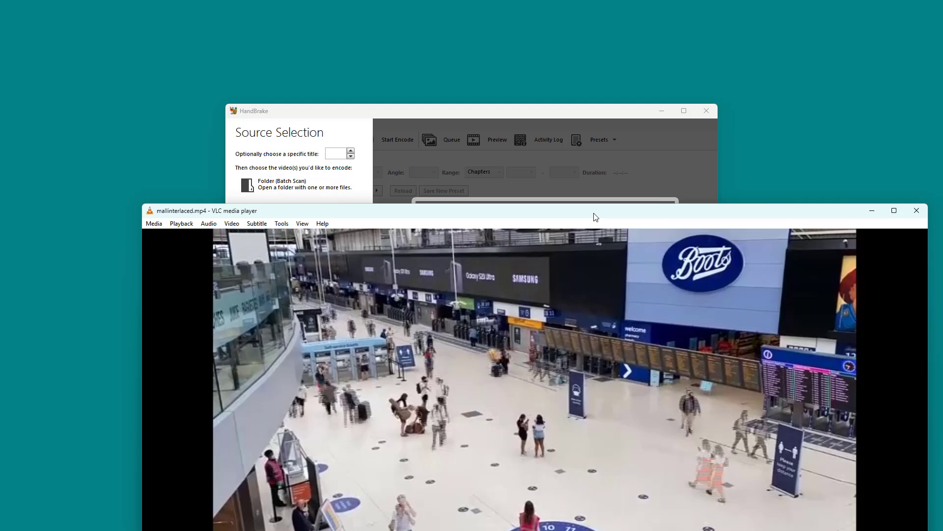
Step: Move the VLC and HandBrake windows aside and choose File in Source Selection
left_click_drag(558, 215, 942, 189)
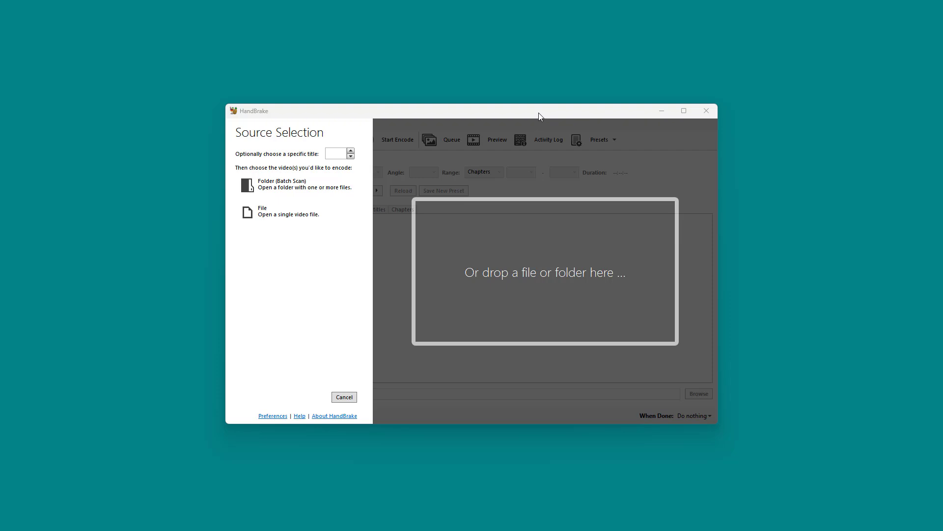
left_click_drag(538, 113, 523, 116)
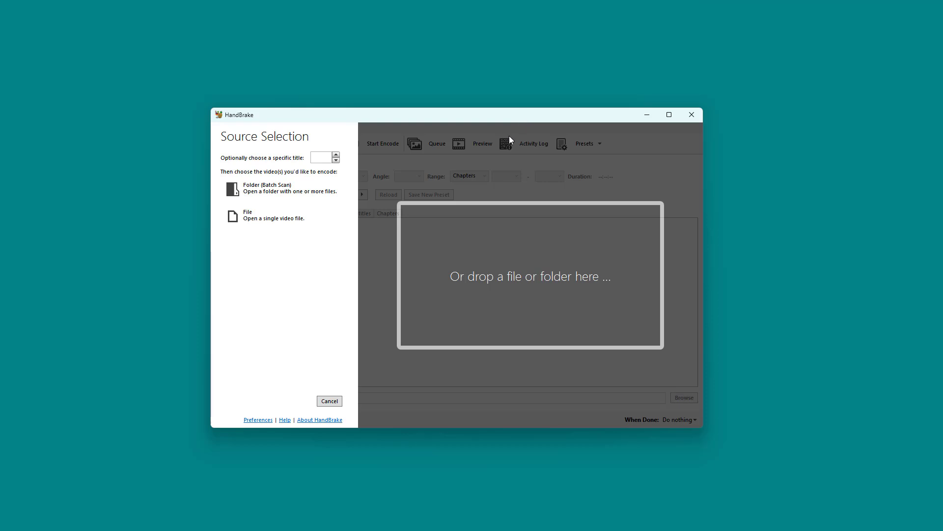
left_click(264, 214)
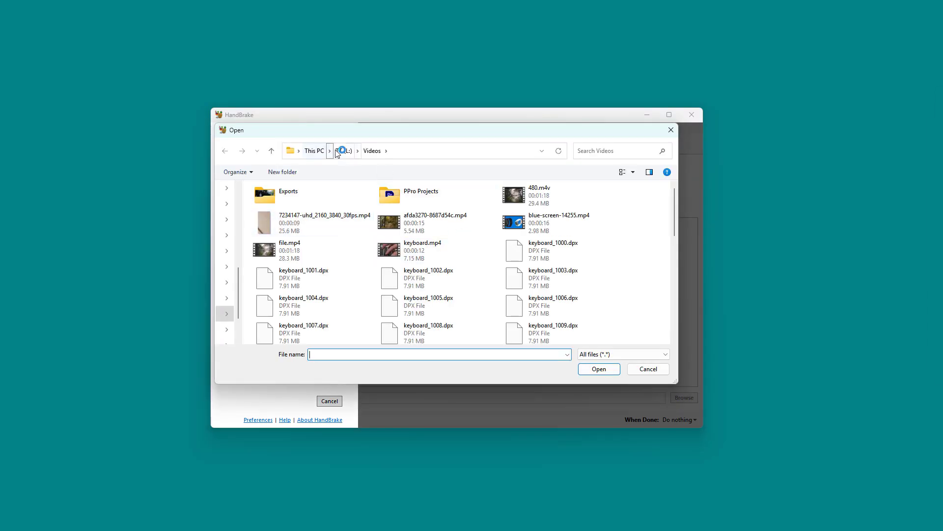
Step: Open mallinterlaced.mp4 from the TT (L:) drive as HandBrake's source video
left_click(339, 151)
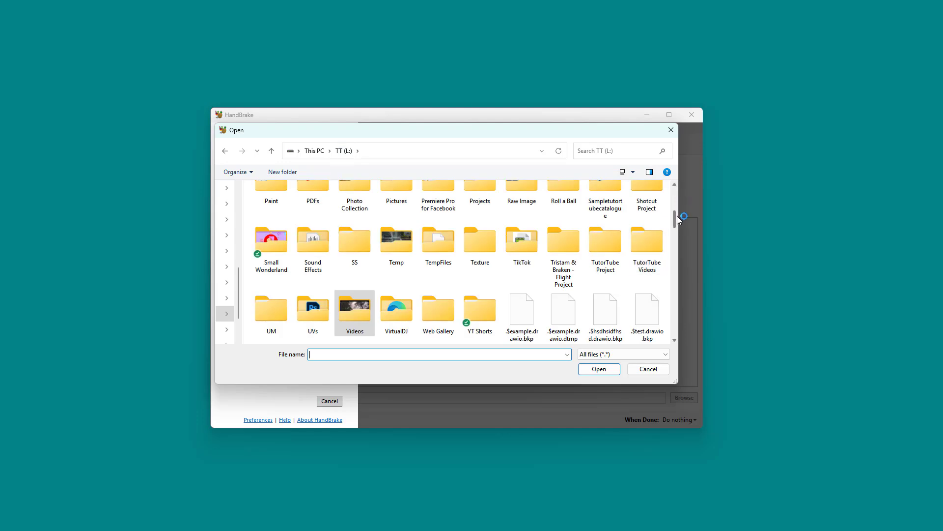
left_click_drag(677, 216, 675, 335)
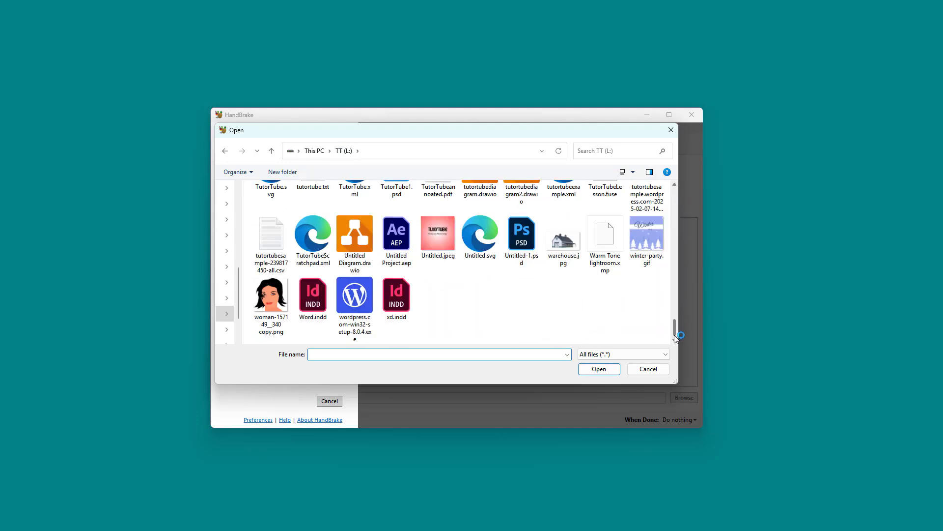
scroll(582, 313, "up", 2)
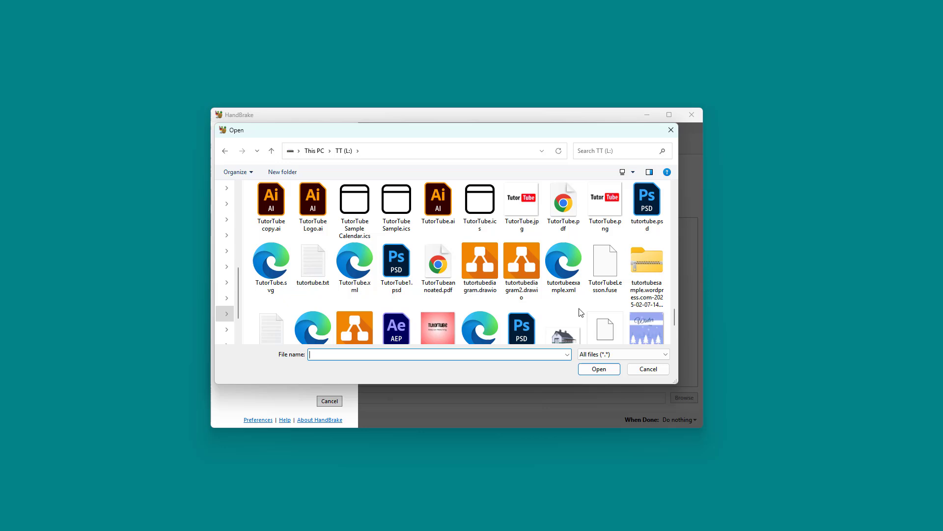
left_click(472, 205)
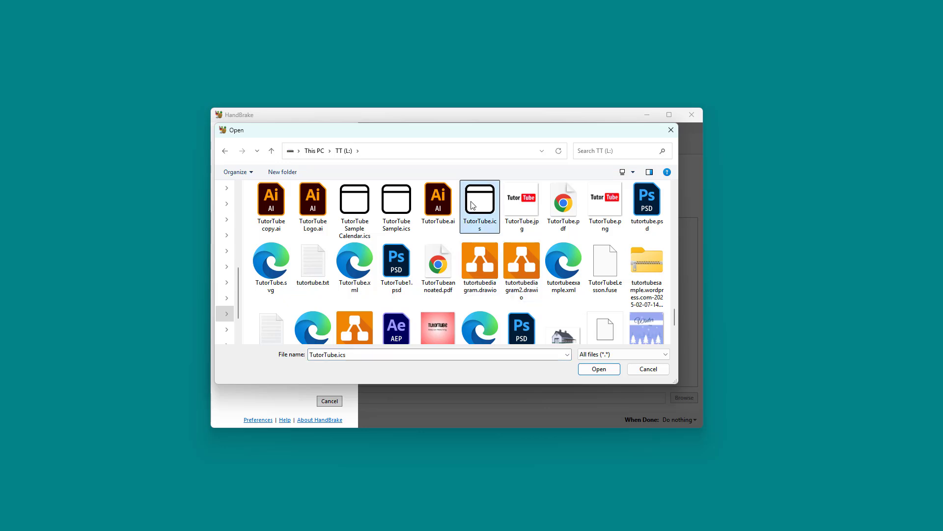
type("mallinterlaced.mp4")
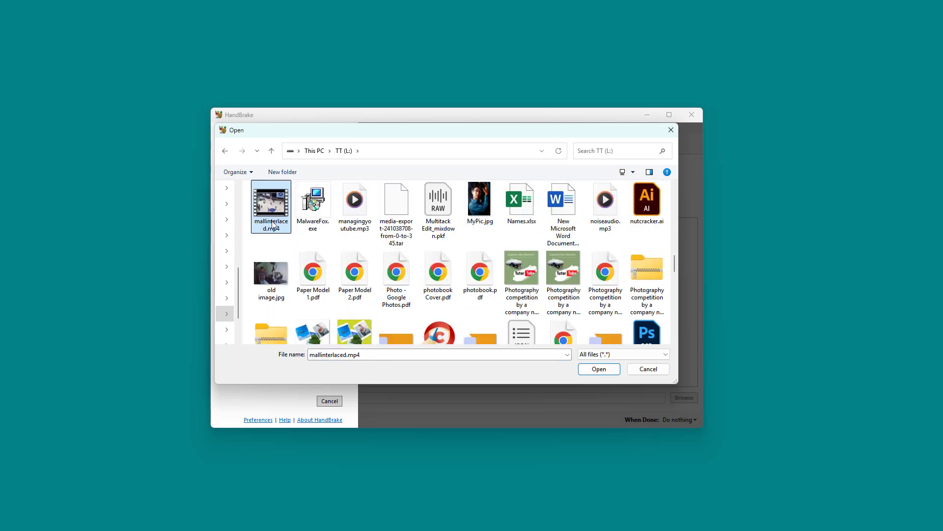
left_click(593, 367)
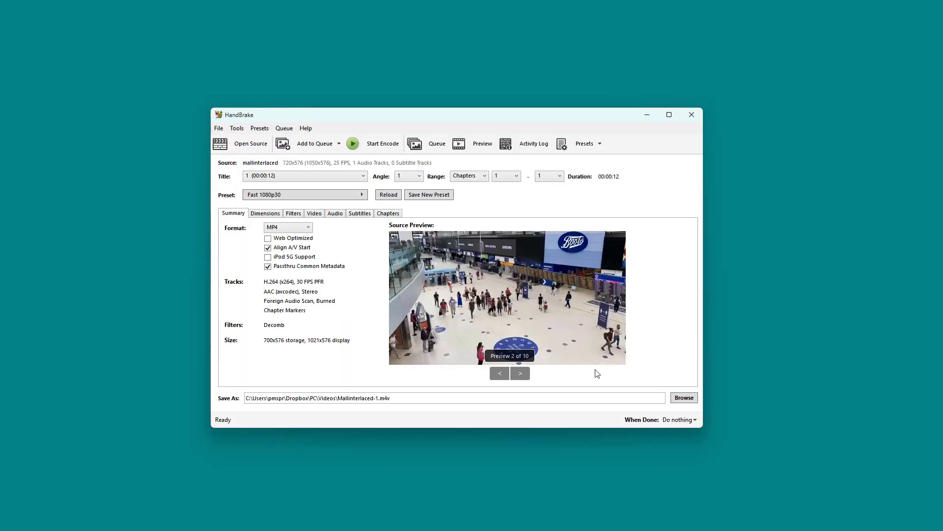
Step: Maximize HandBrake and move past the Video tab to the Filters tab
left_click(669, 116)
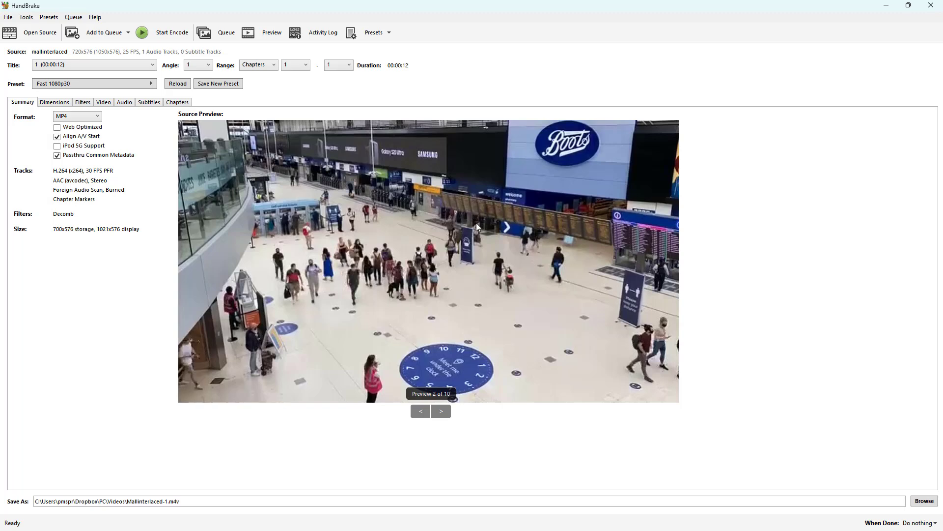
left_click(102, 105)
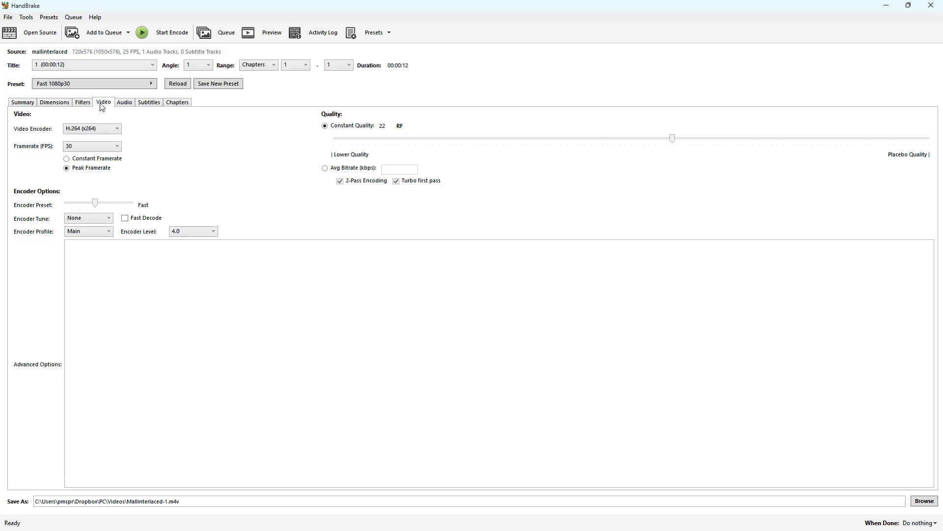
left_click(83, 104)
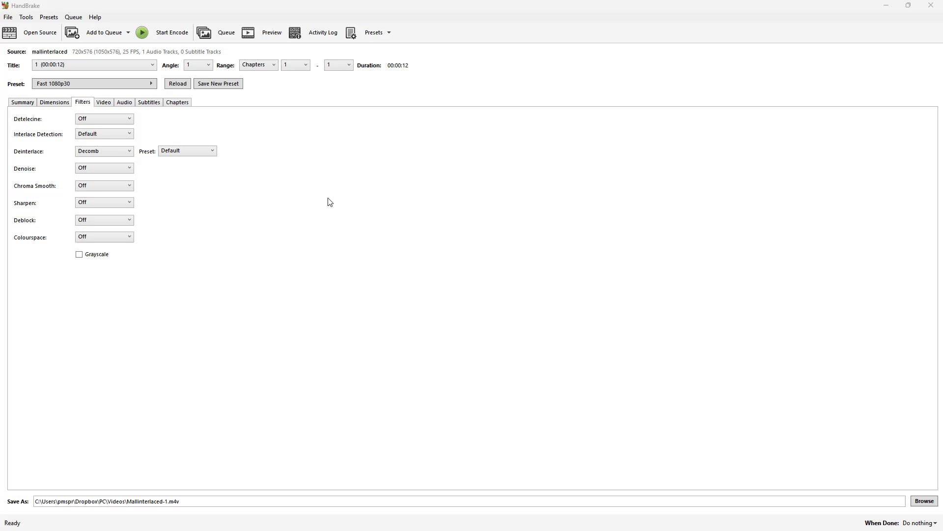
Step: Change Deinterlace from Decomb to Yadif with the Bob preset, then go back to Summary
left_click(110, 153)
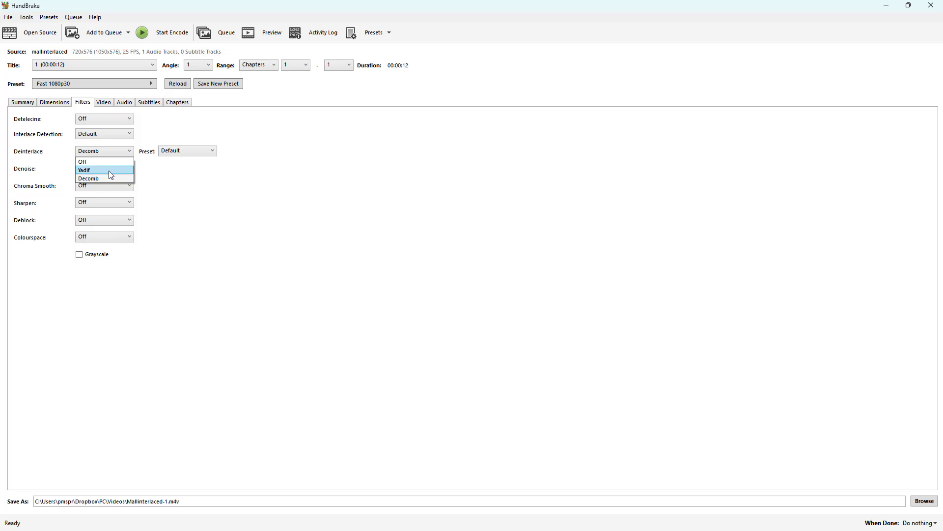
left_click(109, 172)
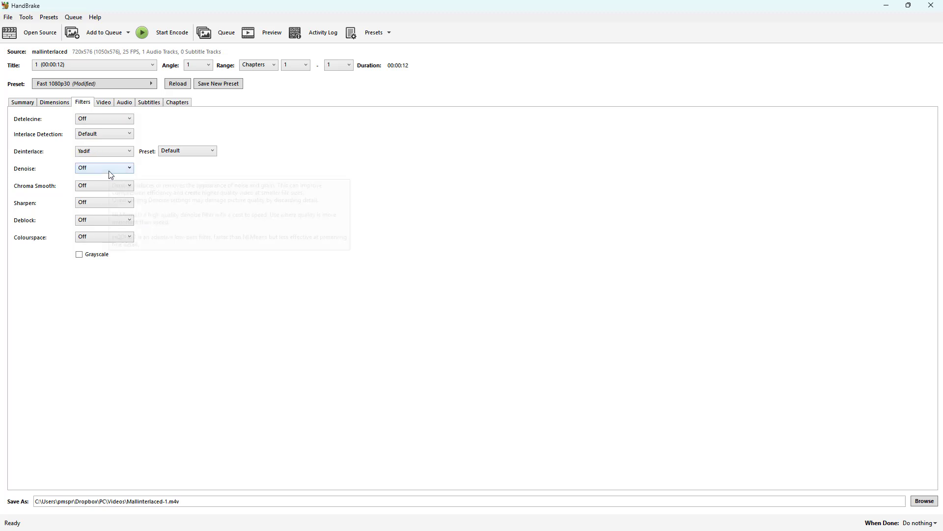
left_click(190, 153)
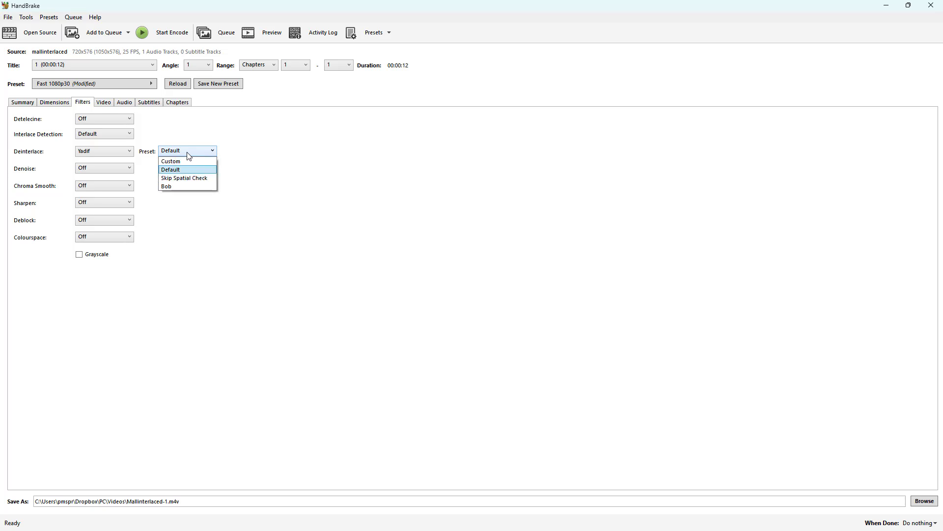
left_click(178, 187)
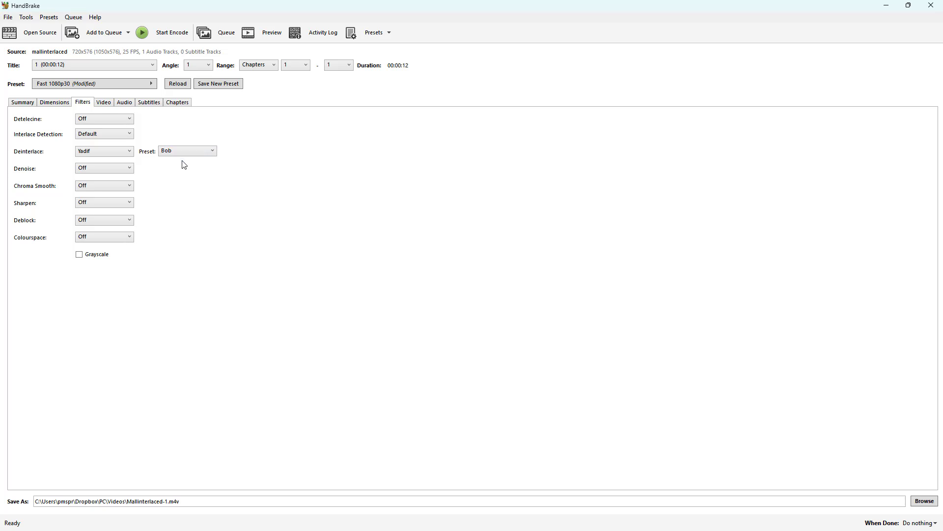
left_click(23, 102)
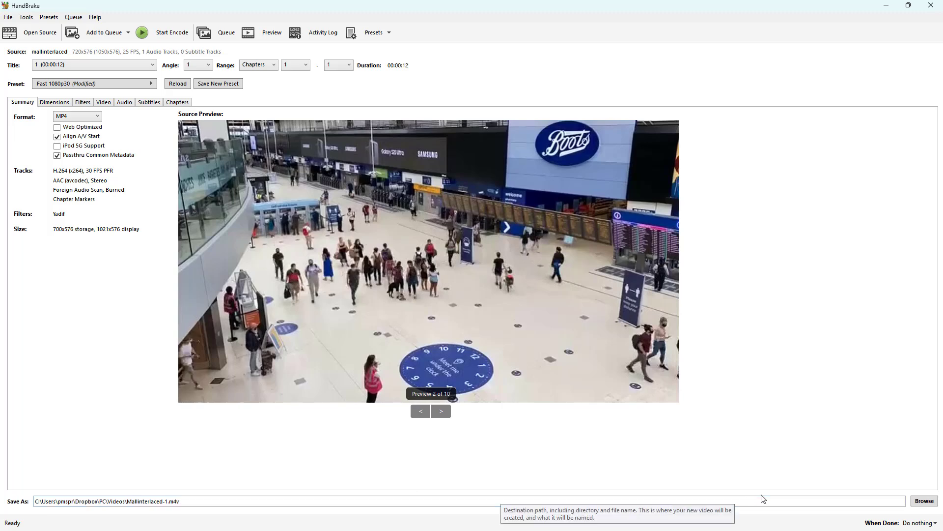
Step: Browse to TT (L:) > Videos > Exports as the output folder and copy its path
left_click(918, 506)
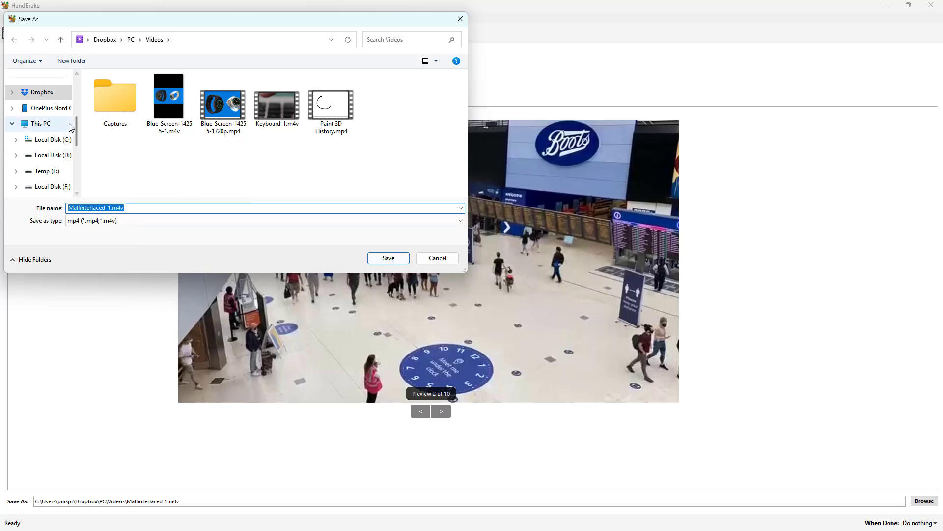
left_click_drag(77, 129, 79, 175)
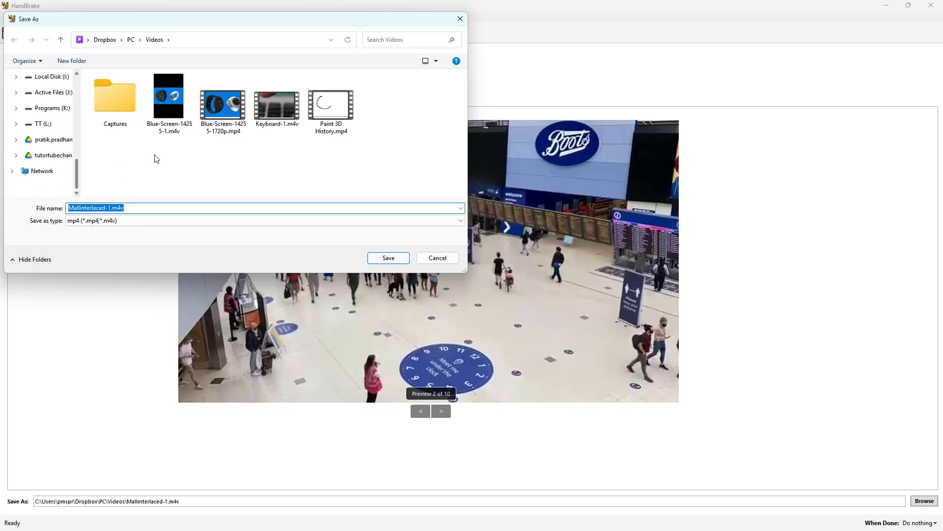
left_click(42, 123)
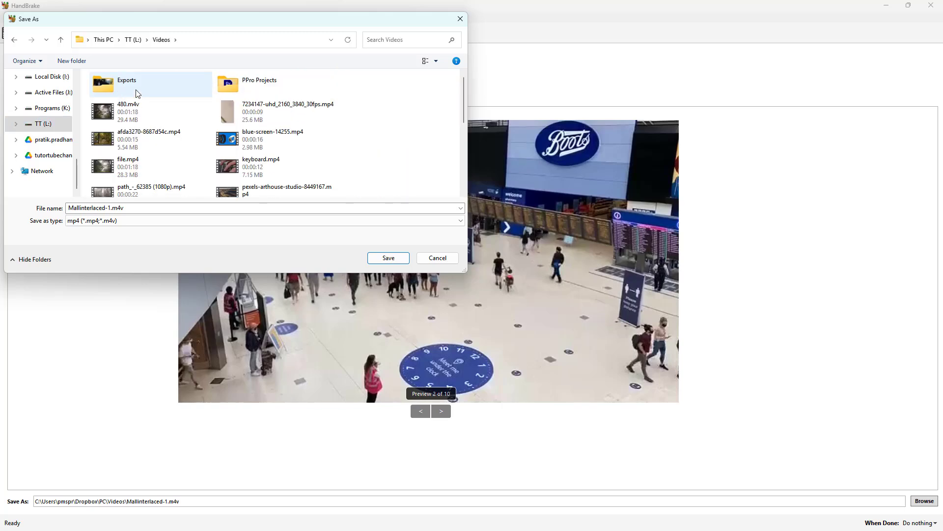
double_click(137, 82)
left_click(248, 43)
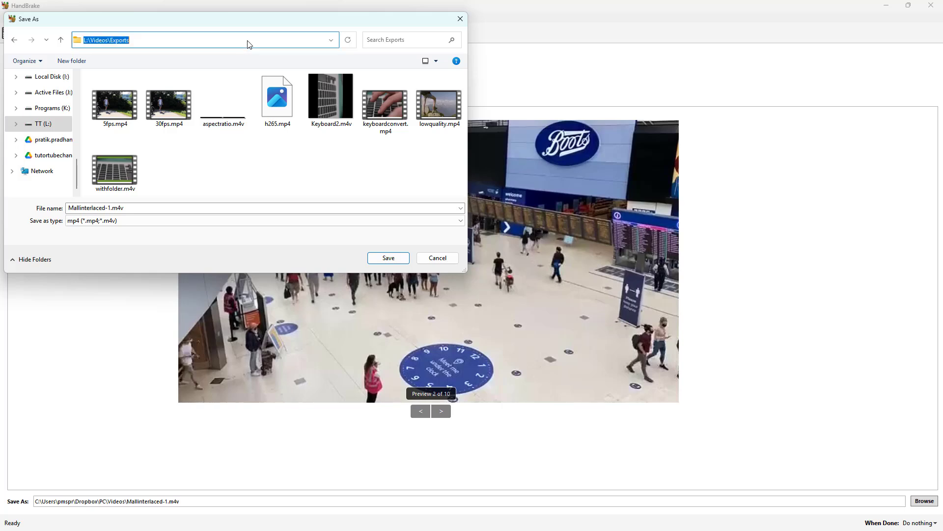
right_click(118, 41)
left_click(144, 69)
left_click(185, 143)
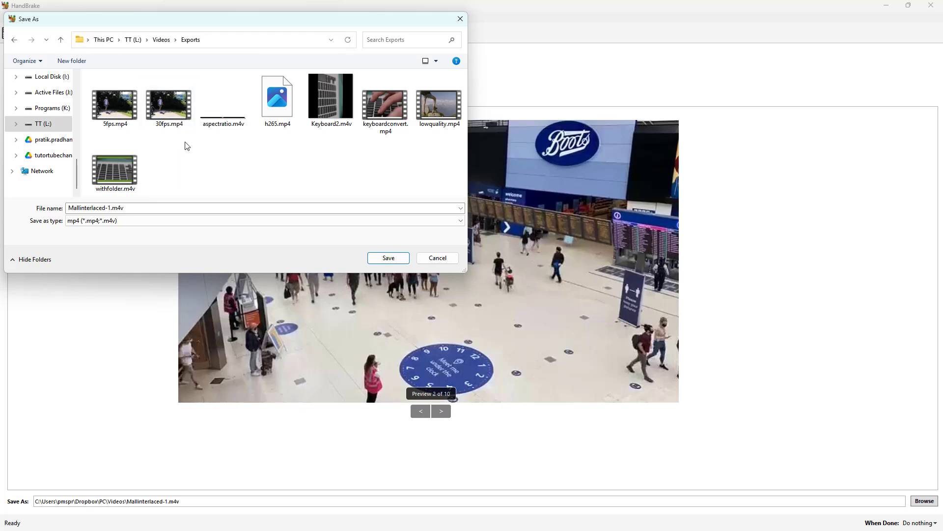
Step: Replace the output file name with deinterlacedmall and save
double_click(129, 207)
left_click(122, 207)
double_click(118, 207)
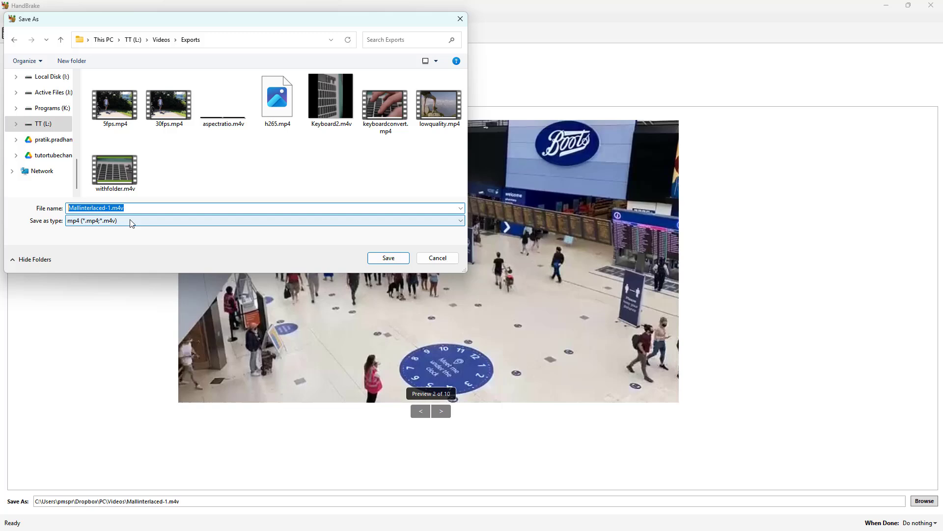
type("de")
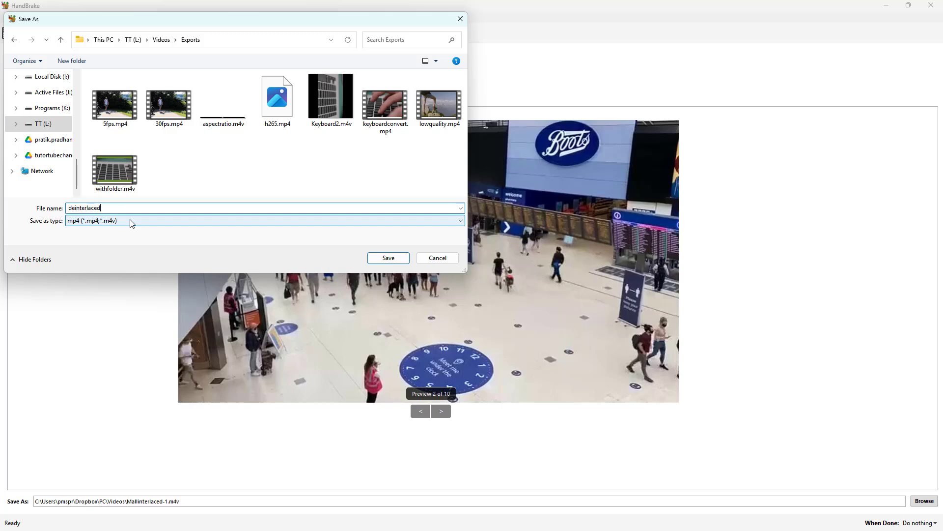
type("interlacedmall.mp4")
left_click(389, 257)
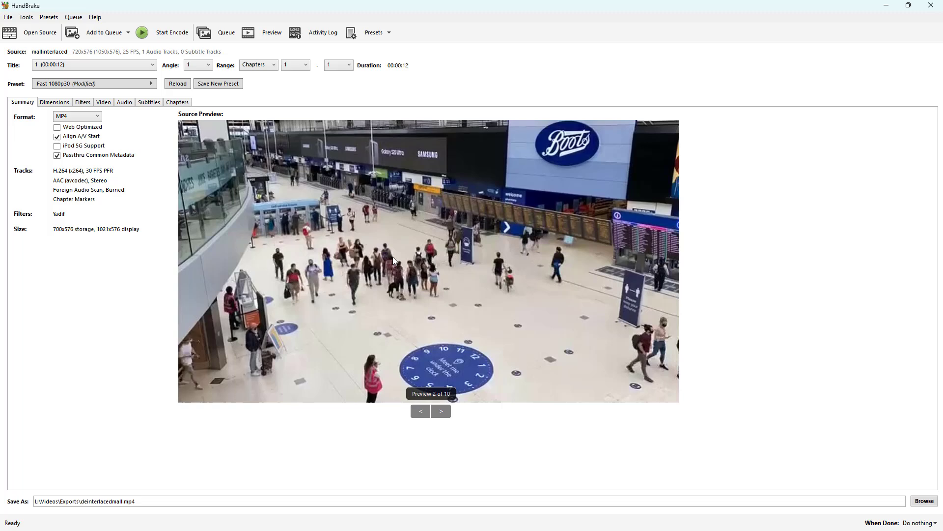
Step: Start the encode, then show Open with options for deinterlacedmall.mp4 in Exports
left_click(165, 34)
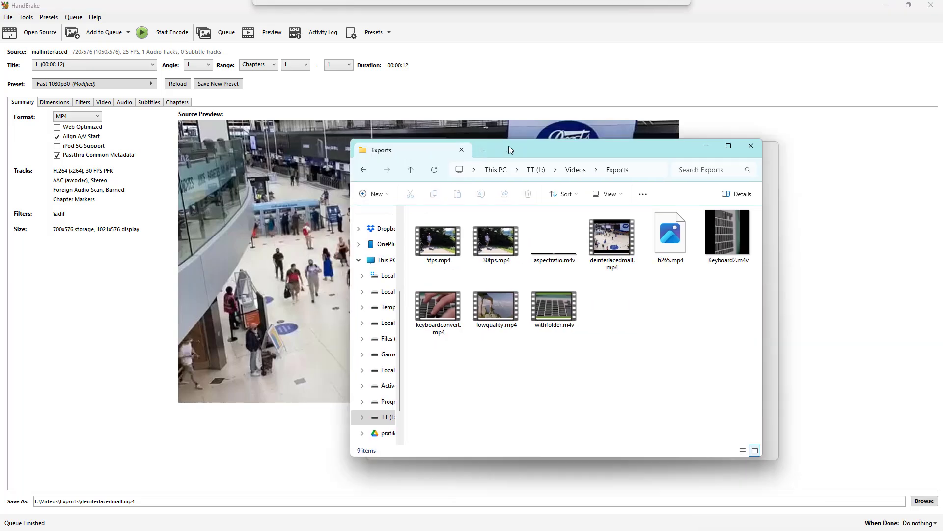
left_click_drag(508, 145, 362, 128)
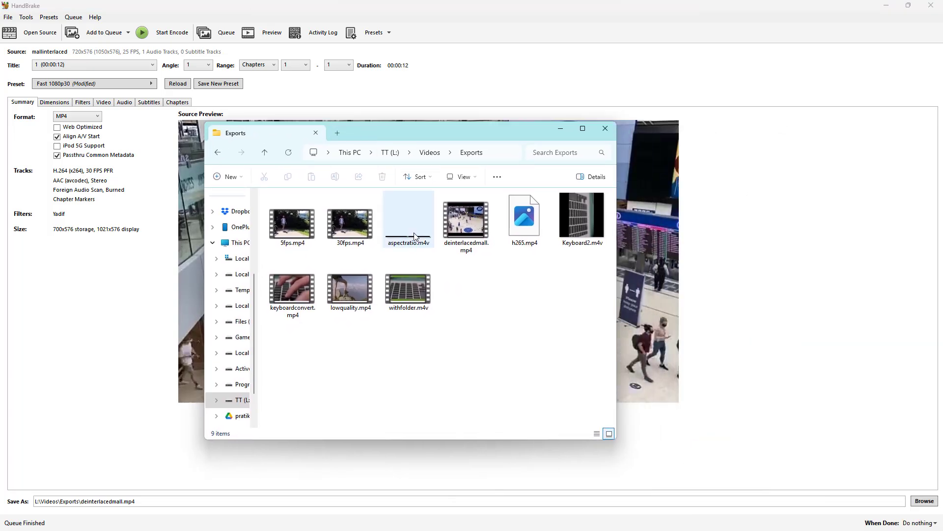
right_click(471, 237)
mouse_move(572, 288)
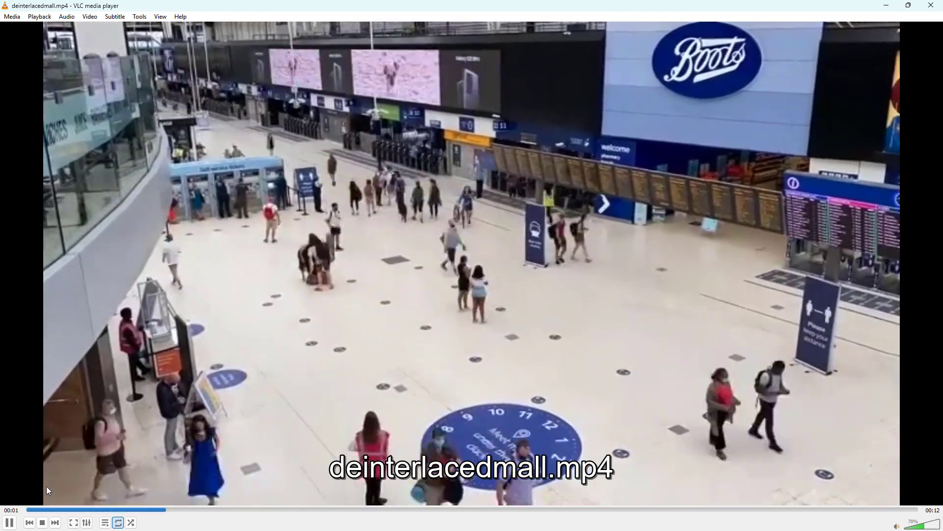
Step: Pause and resume deinterlacedmall.mp4 in VLC to confirm frames show no comb lines
key("space")
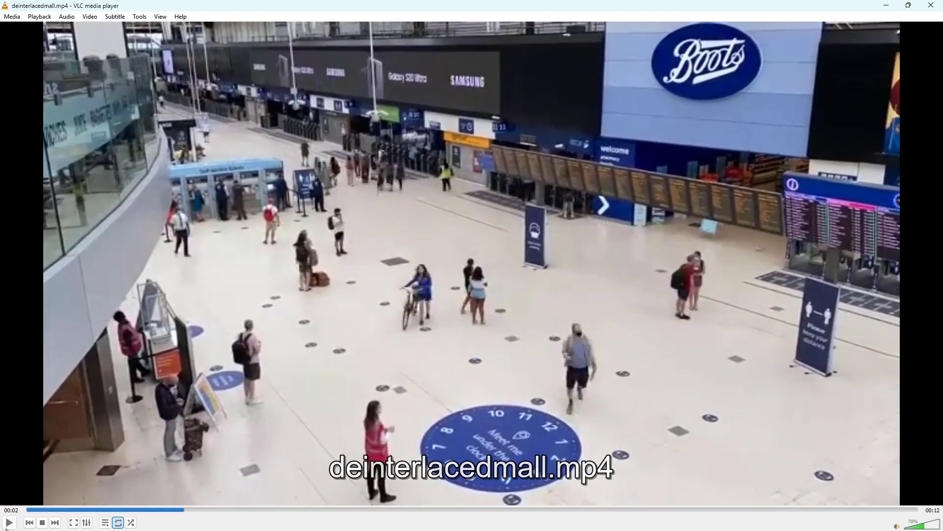
left_click(9, 522)
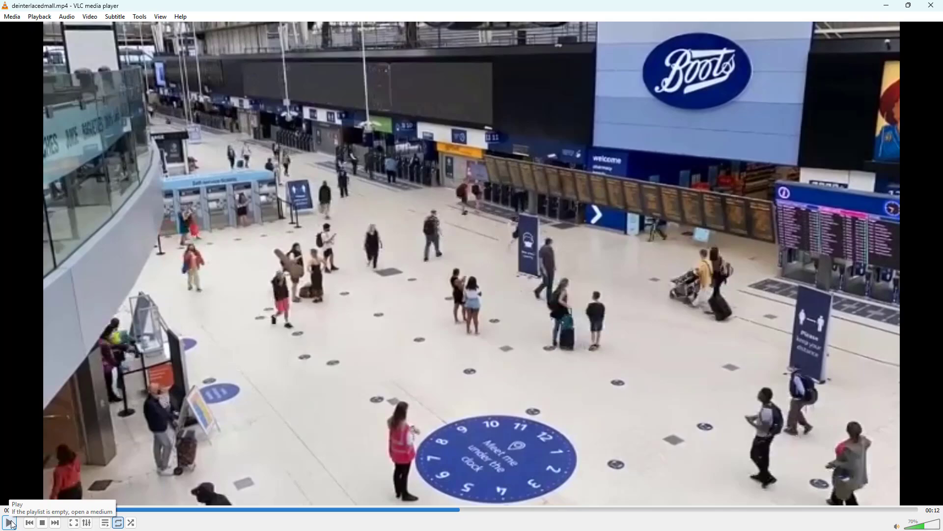
left_click(10, 523)
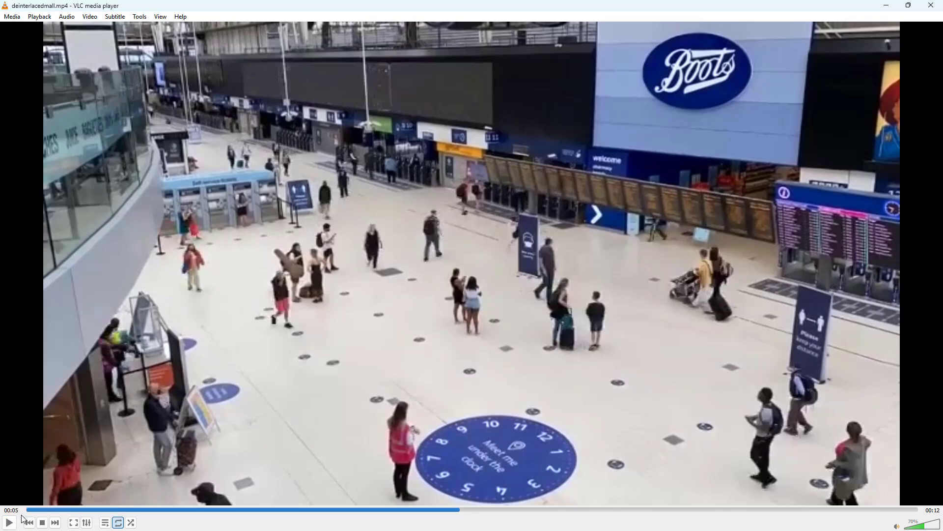